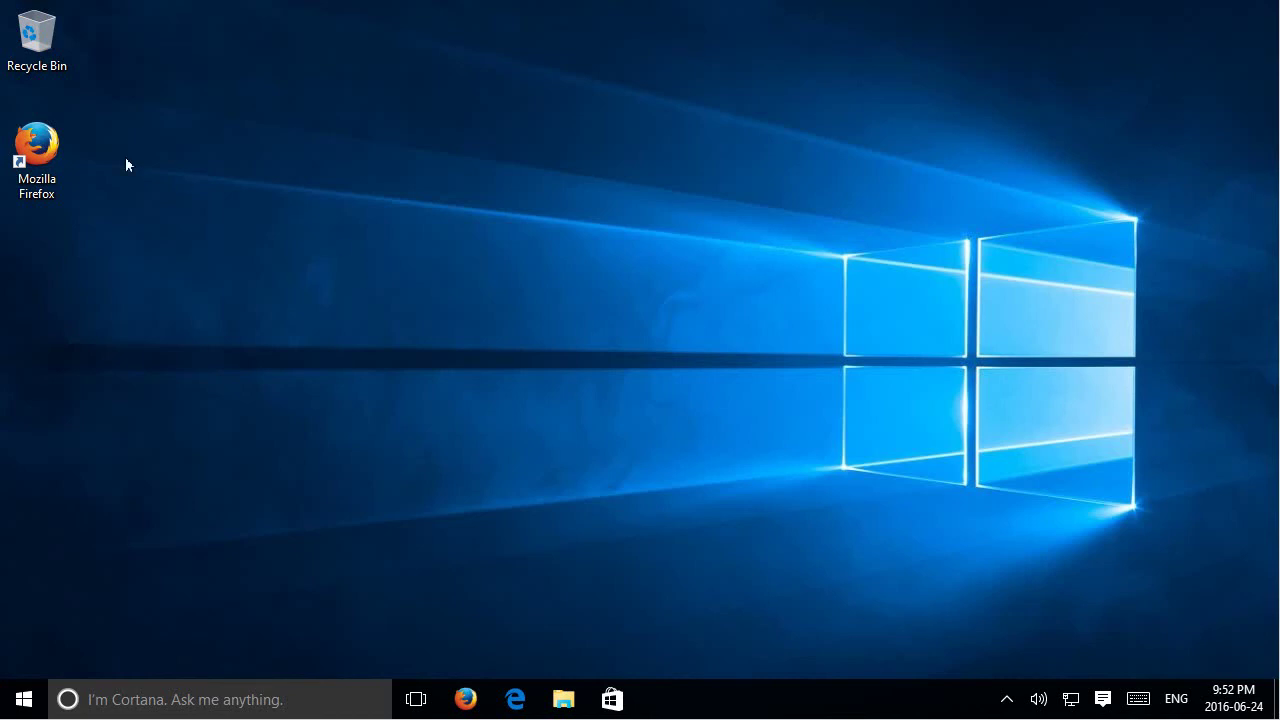
Launch Mozilla Firefox from its desktop shortcut.
{"action": "left_click", "coordinate": [47, 150]}
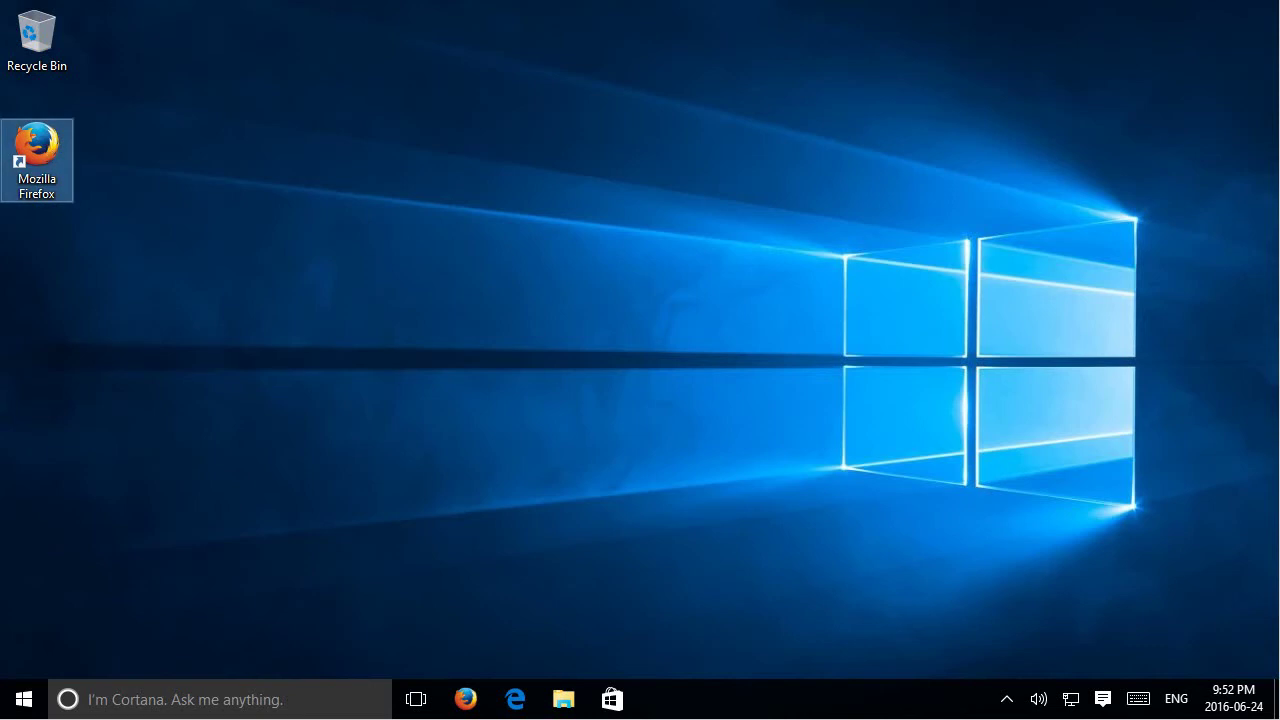
{"action": "double_click", "coordinate": [47, 150]}
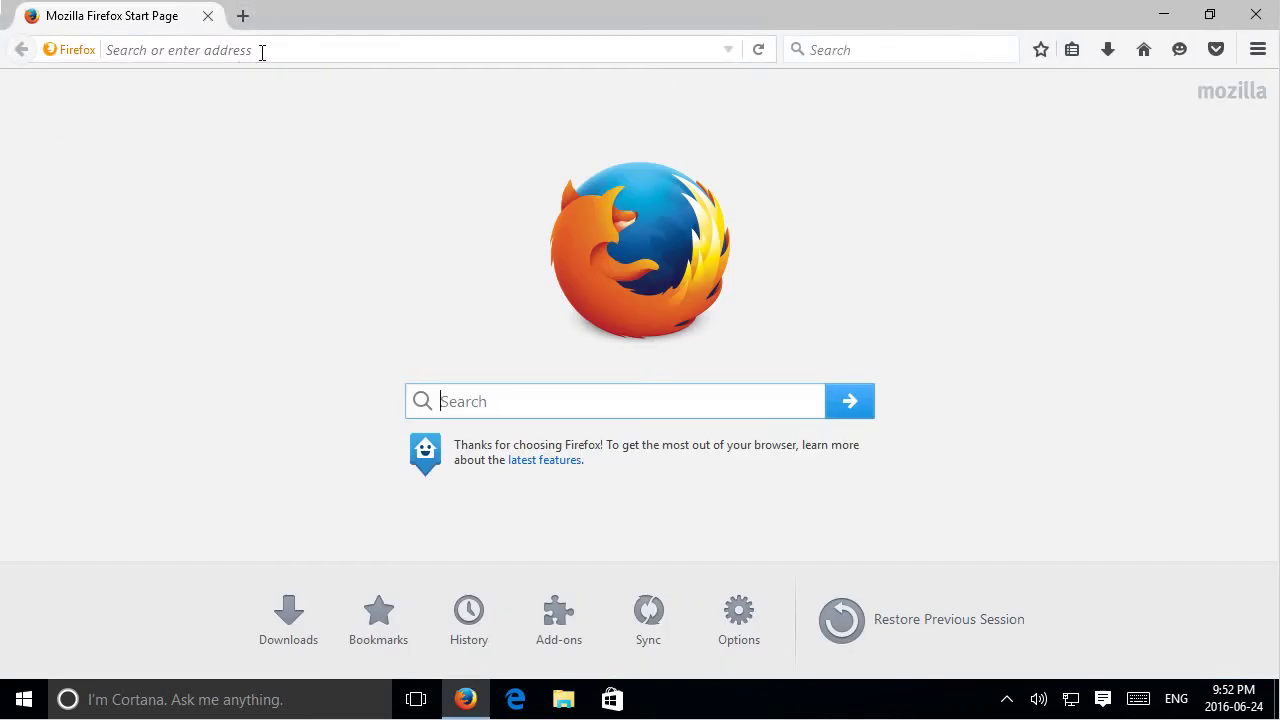
{"action": "left_click", "coordinate": [261, 50]}
{"action": "type", "text": "https://antivirus.comodo.com/antivirus-for-windows-10/"}
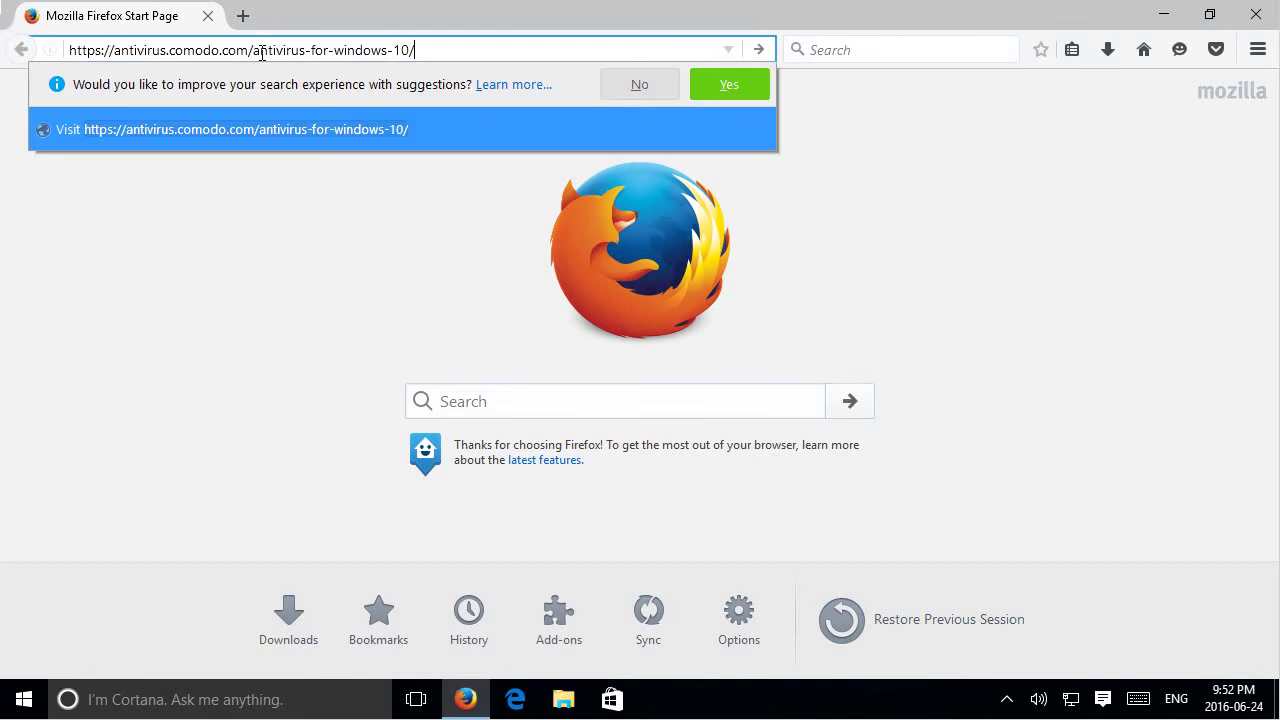
{"action": "key", "text": "Return"}
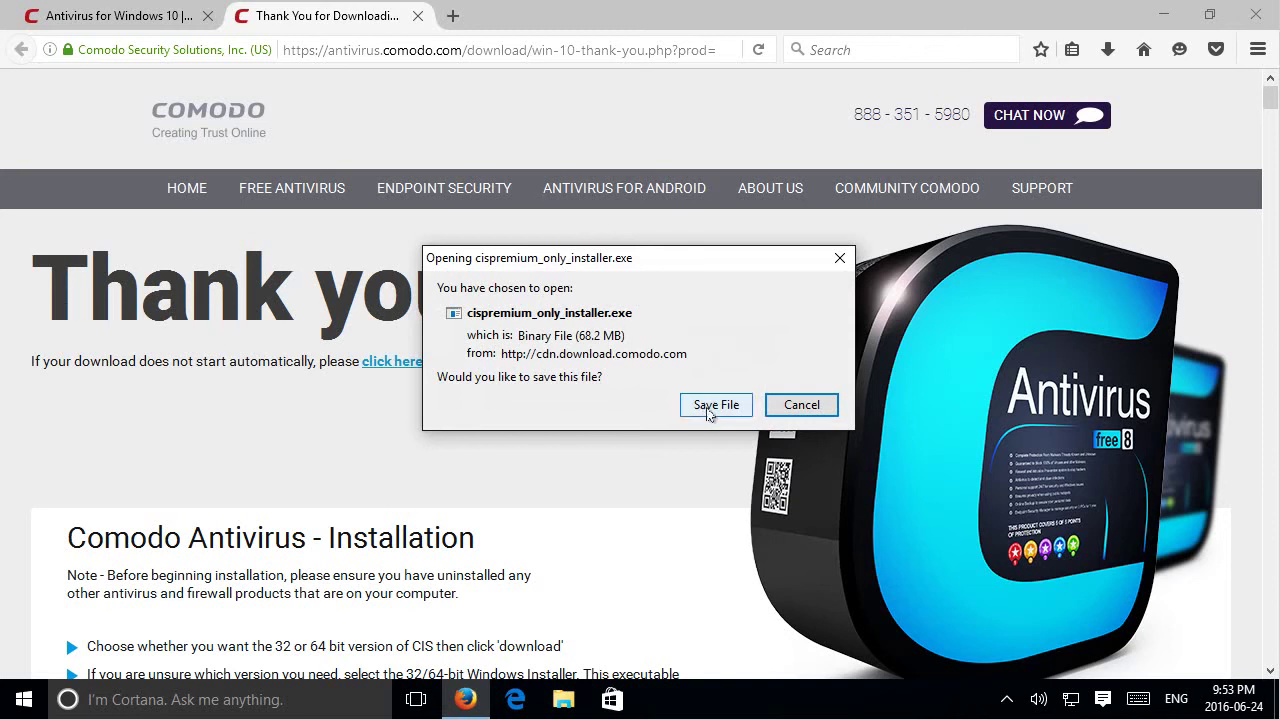
Save cispremium_only_installer.exe and run it from Firefox's downloads list.
{"action": "left_click", "coordinate": [716, 405]}
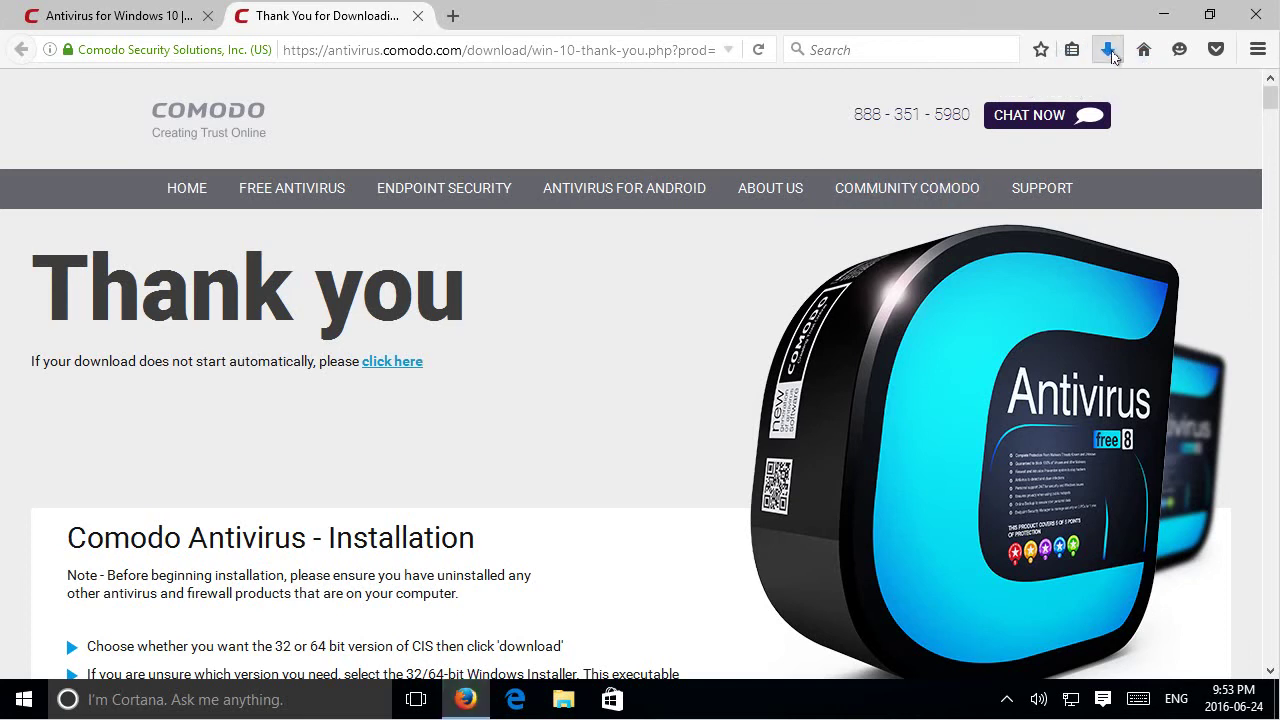
{"action": "left_click", "coordinate": [1108, 50]}
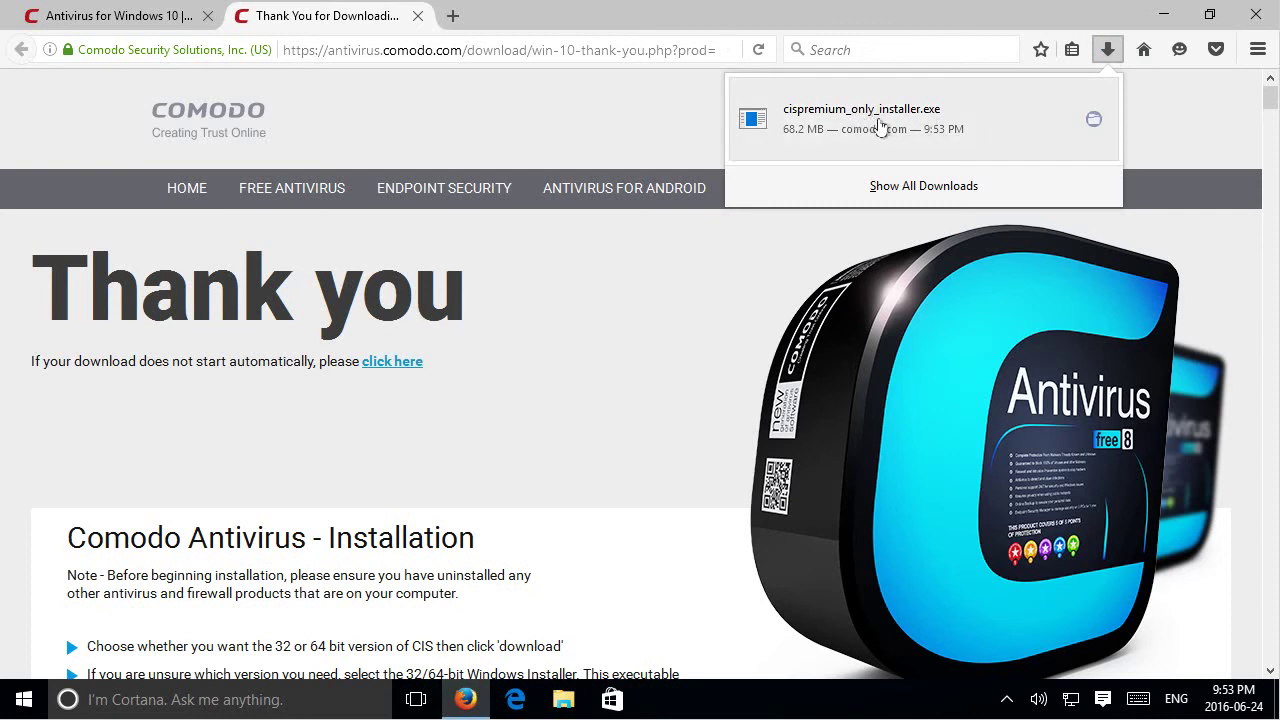
{"action": "left_click", "coordinate": [883, 118]}
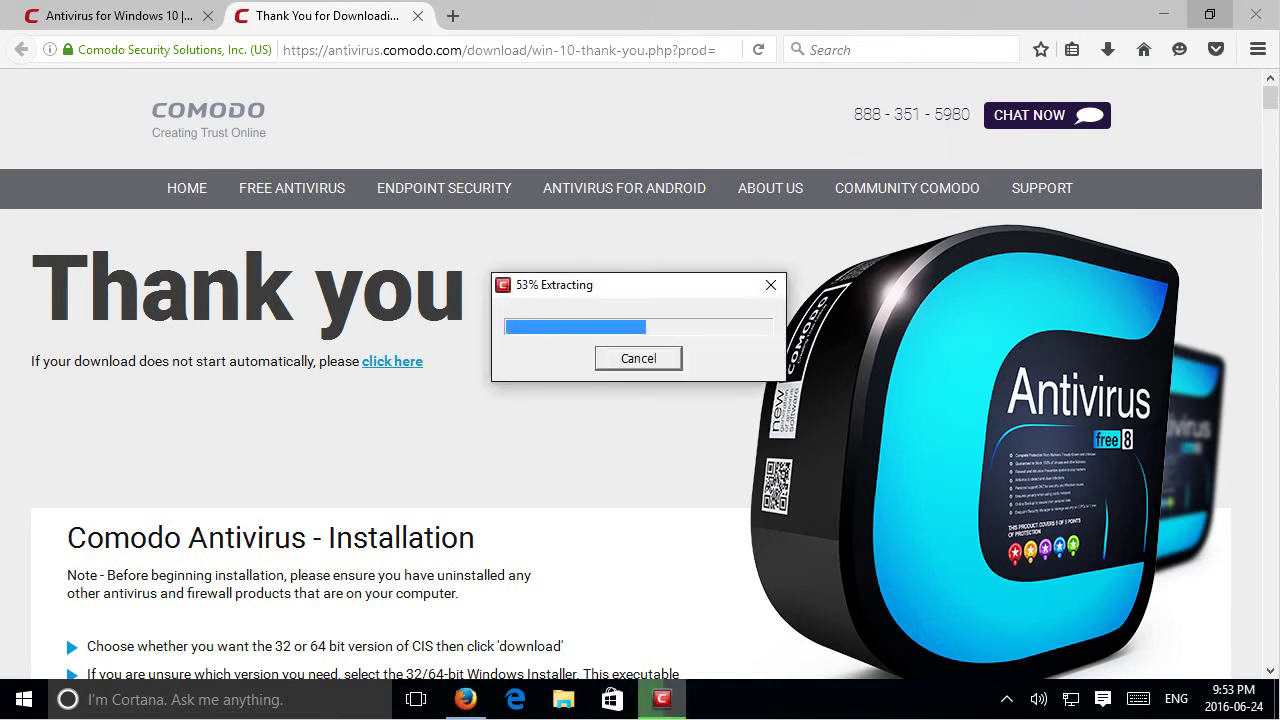
Close Firefox and allow the Comodo installer administrator permission in User Account Control.
{"action": "left_click", "coordinate": [1257, 20]}
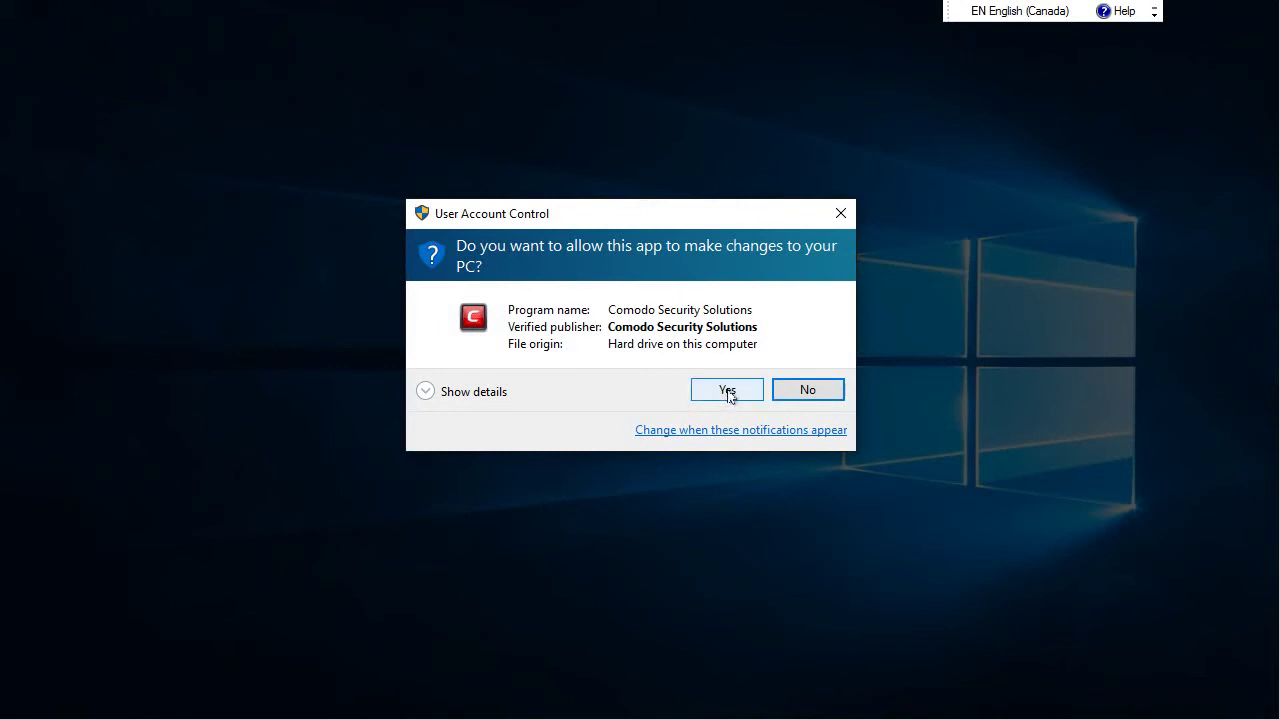
{"action": "left_click", "coordinate": [727, 390]}
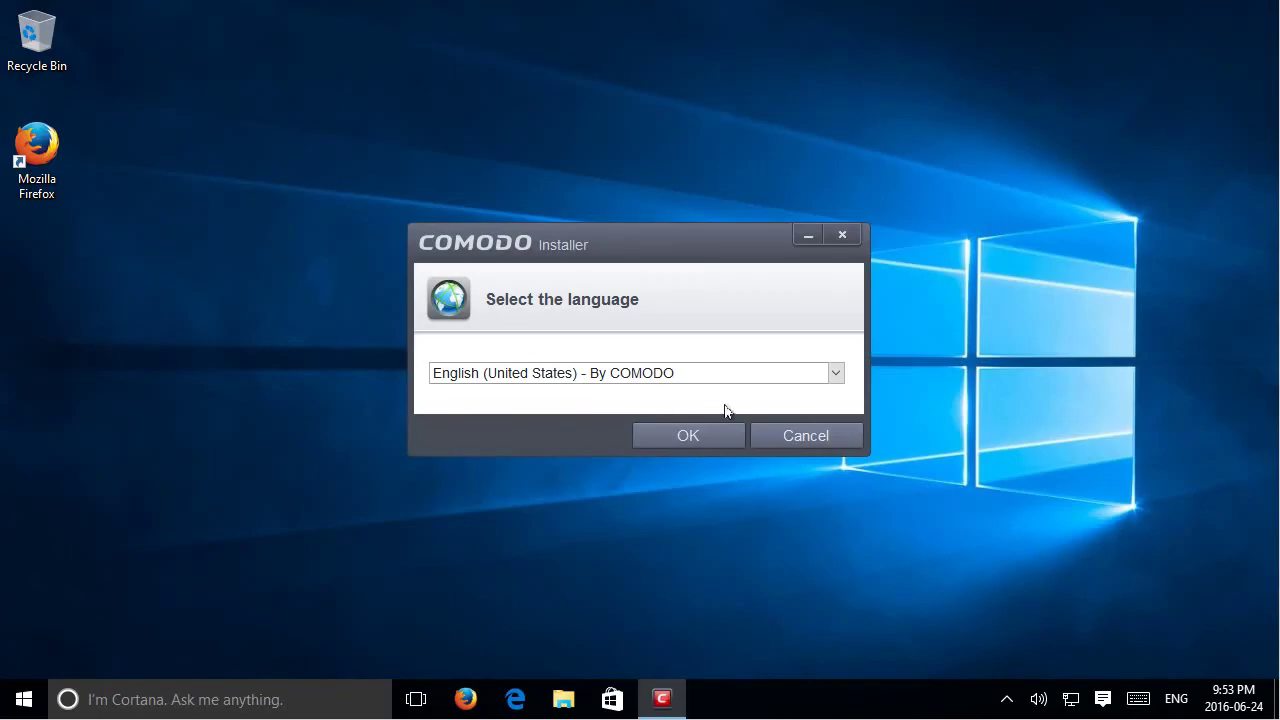
Install Comodo in English (United States) with anonymous usage statistics disabled, accepting the license.
{"action": "left_click", "coordinate": [703, 438]}
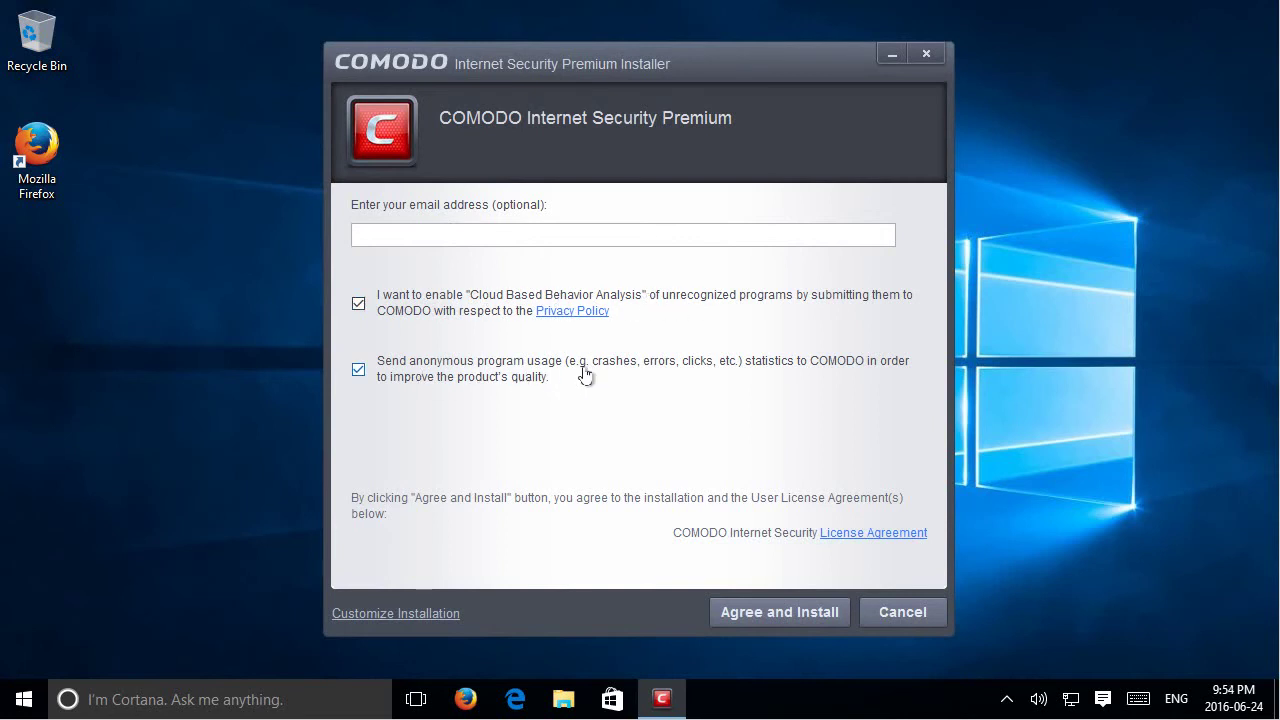
{"action": "left_click", "coordinate": [358, 370]}
{"action": "left_click", "coordinate": [768, 614]}
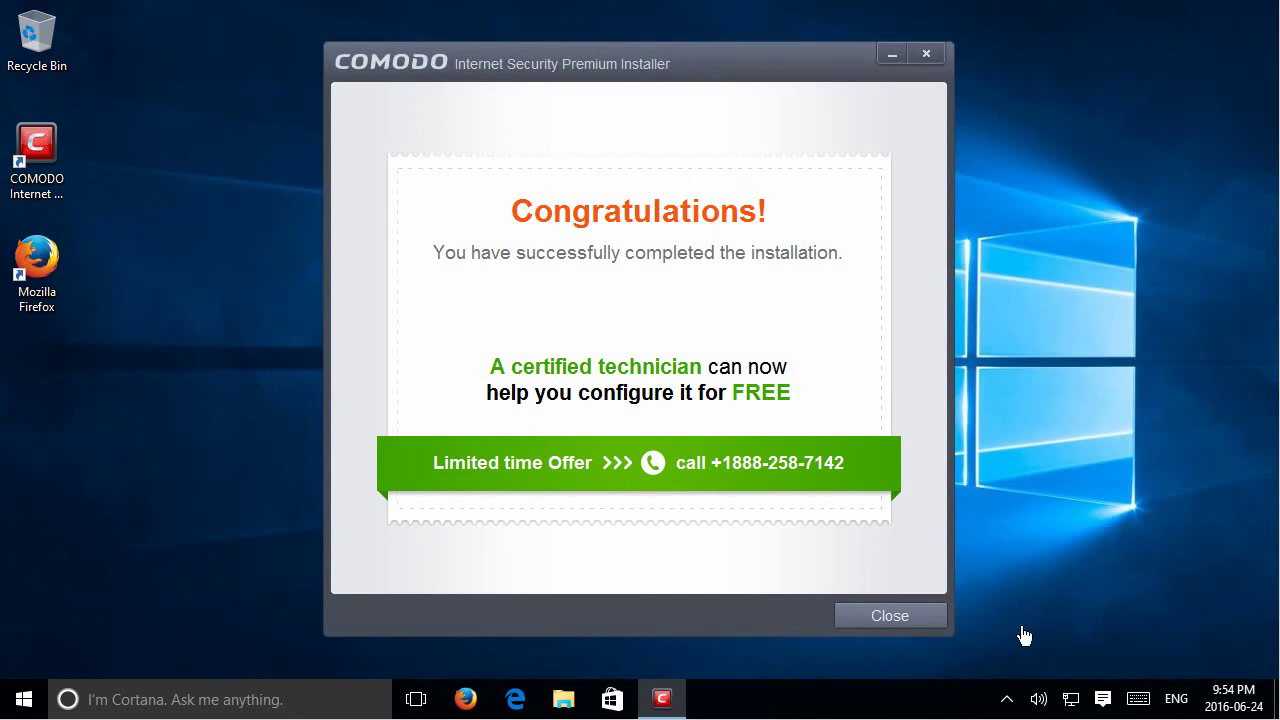
{"action": "left_click", "coordinate": [1006, 709]}
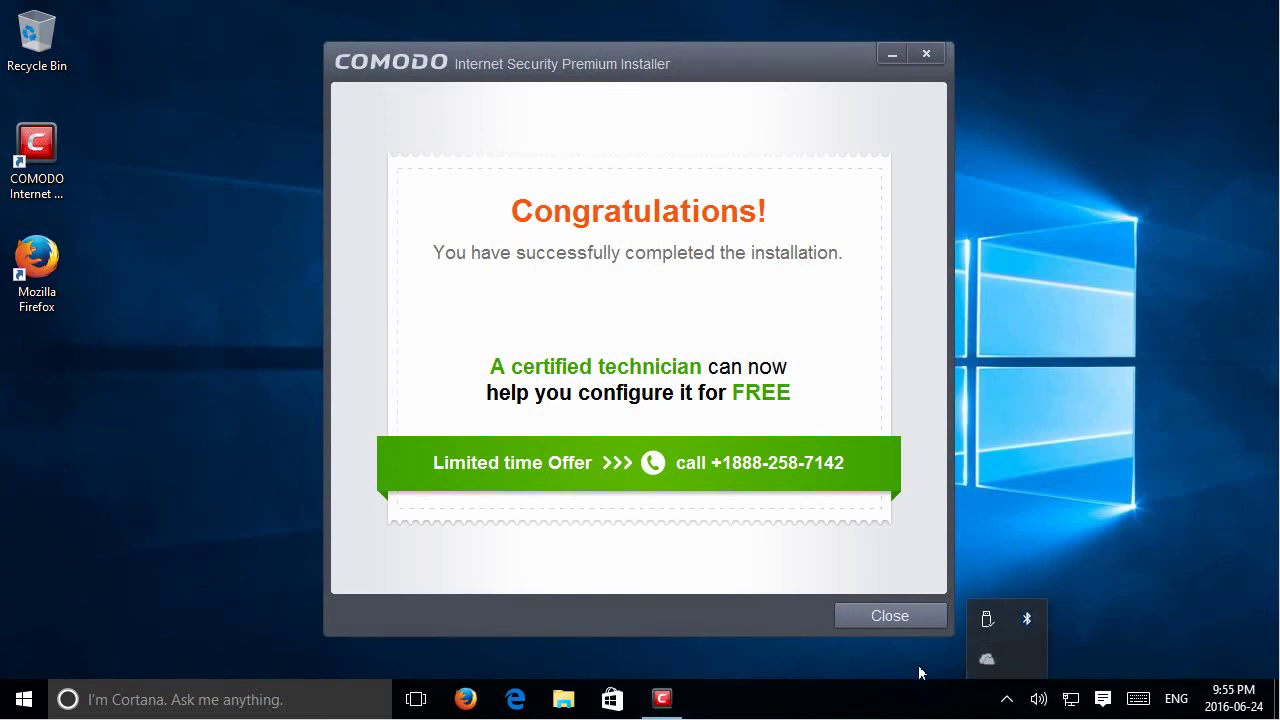
Close the finished installer and open the main Comodo window from the widget's At Risk bar.
{"action": "left_click", "coordinate": [887, 618]}
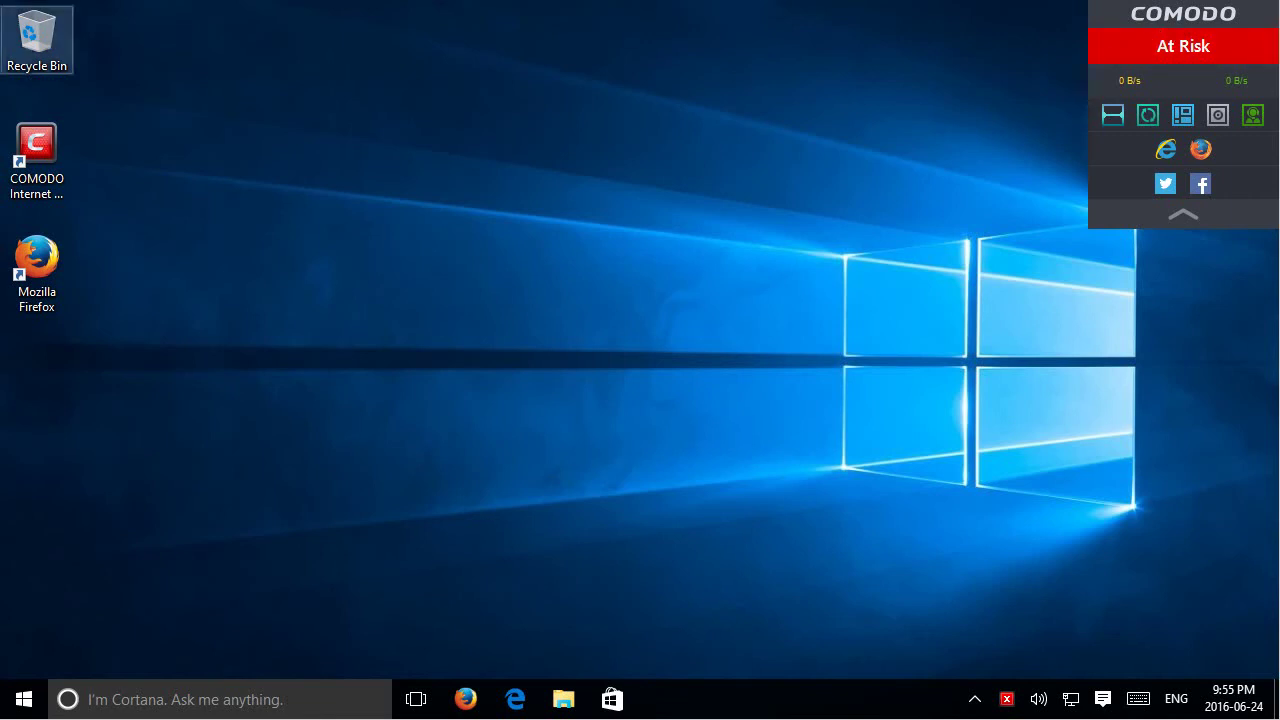
{"action": "left_click", "coordinate": [1193, 50]}
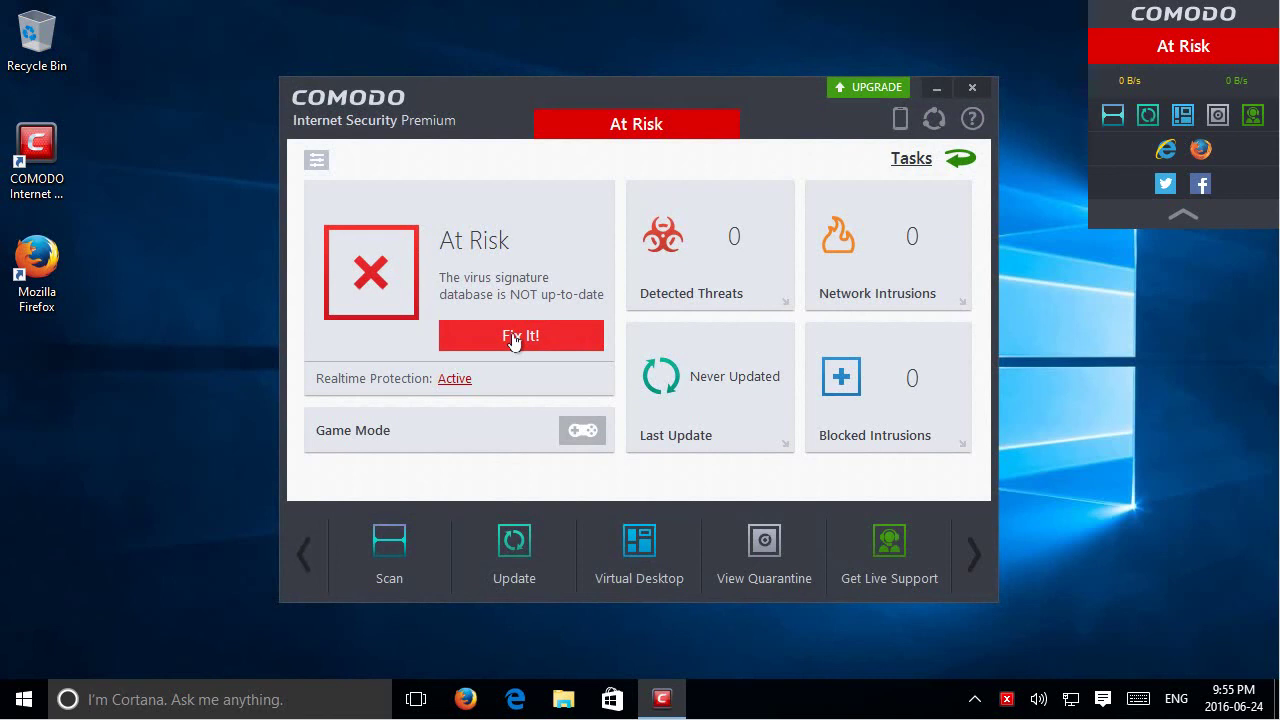
Fix the outdated virus signatures and classify the detected network as Work.
{"action": "left_click", "coordinate": [514, 341]}
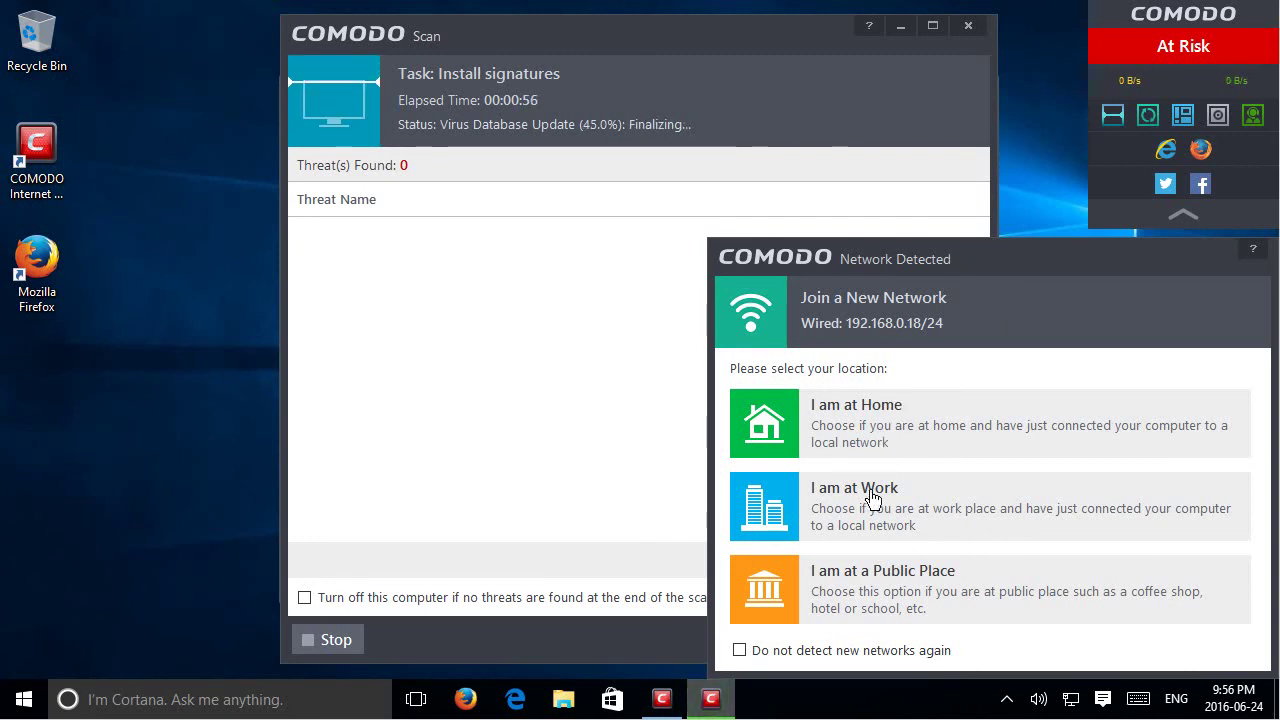
{"action": "left_click", "coordinate": [778, 508]}
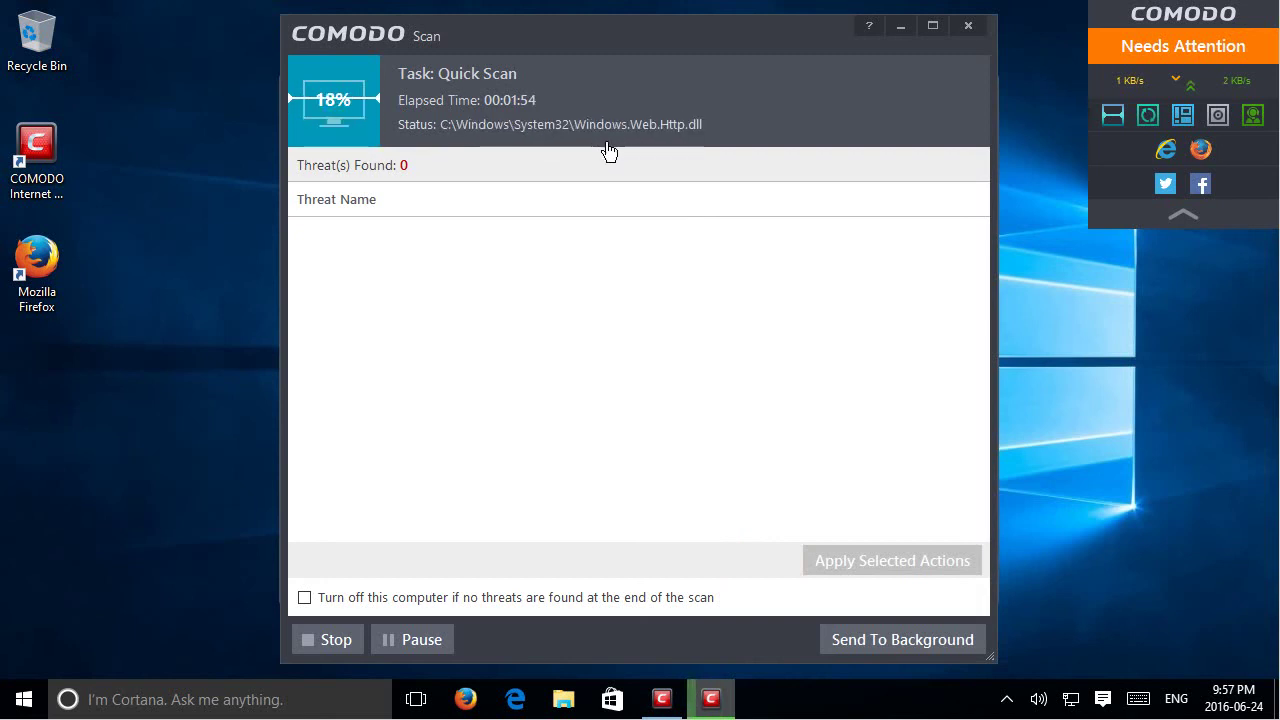
Move the Quick Scan to the background and turn off the background-task notice.
{"action": "left_click", "coordinate": [885, 645]}
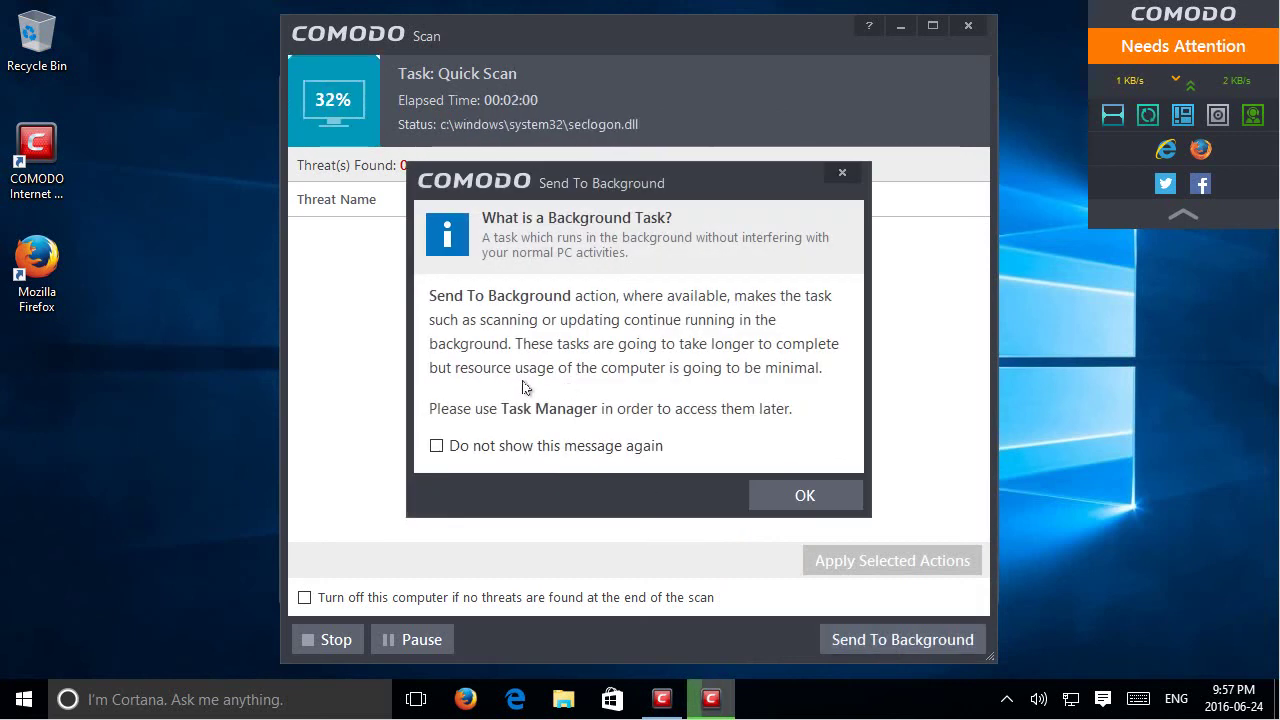
{"action": "left_click", "coordinate": [438, 447]}
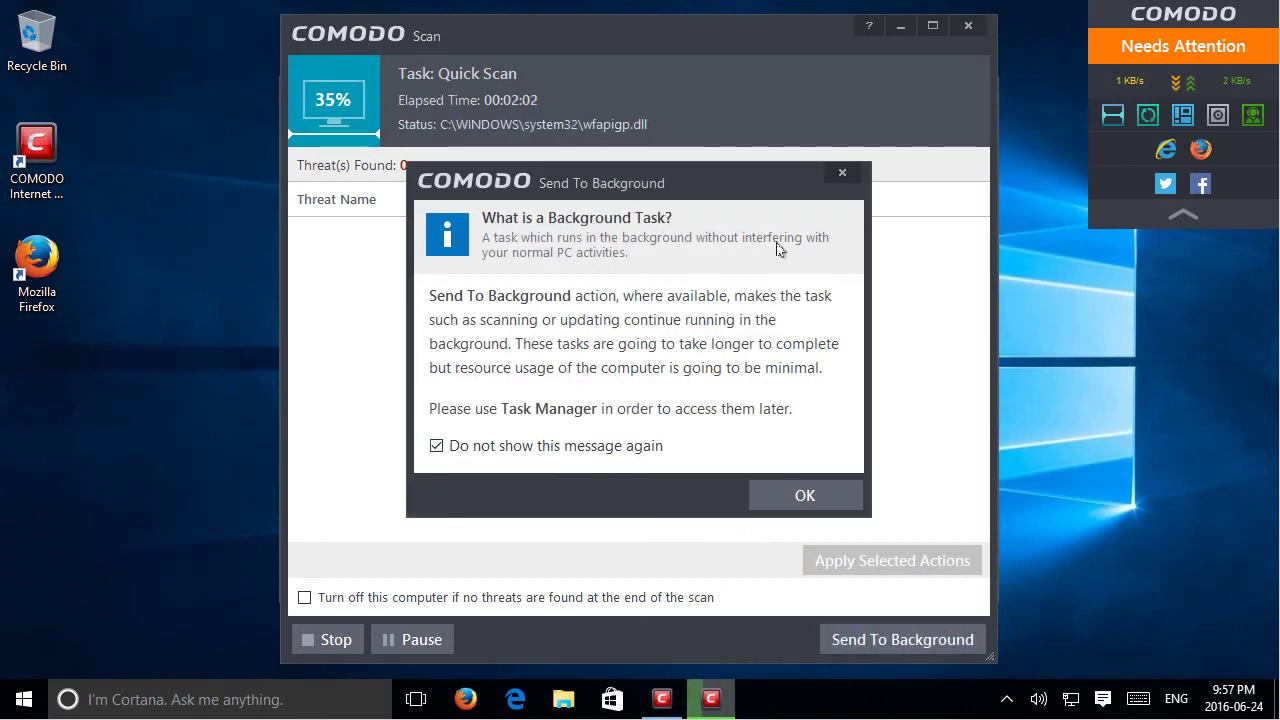
{"action": "left_click", "coordinate": [807, 505]}
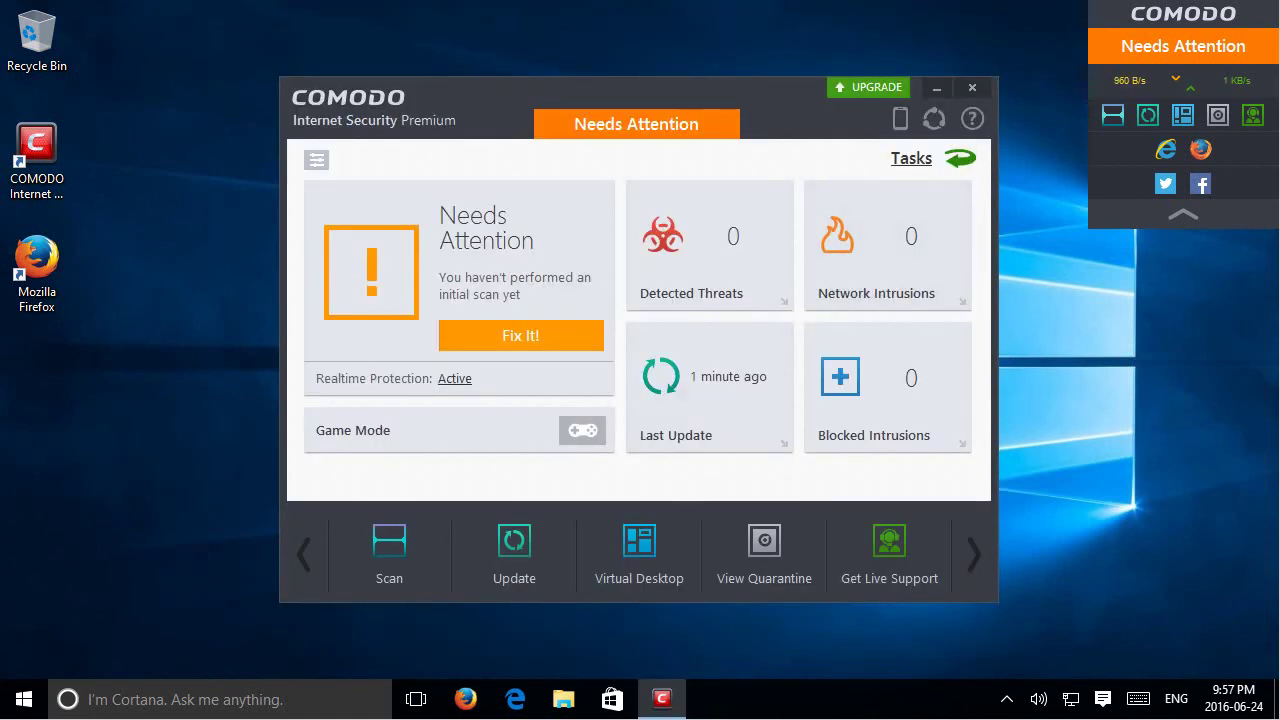
Close the main Comodo window and collapse the desktop widget to its Needs Attention status.
{"action": "left_click", "coordinate": [972, 88]}
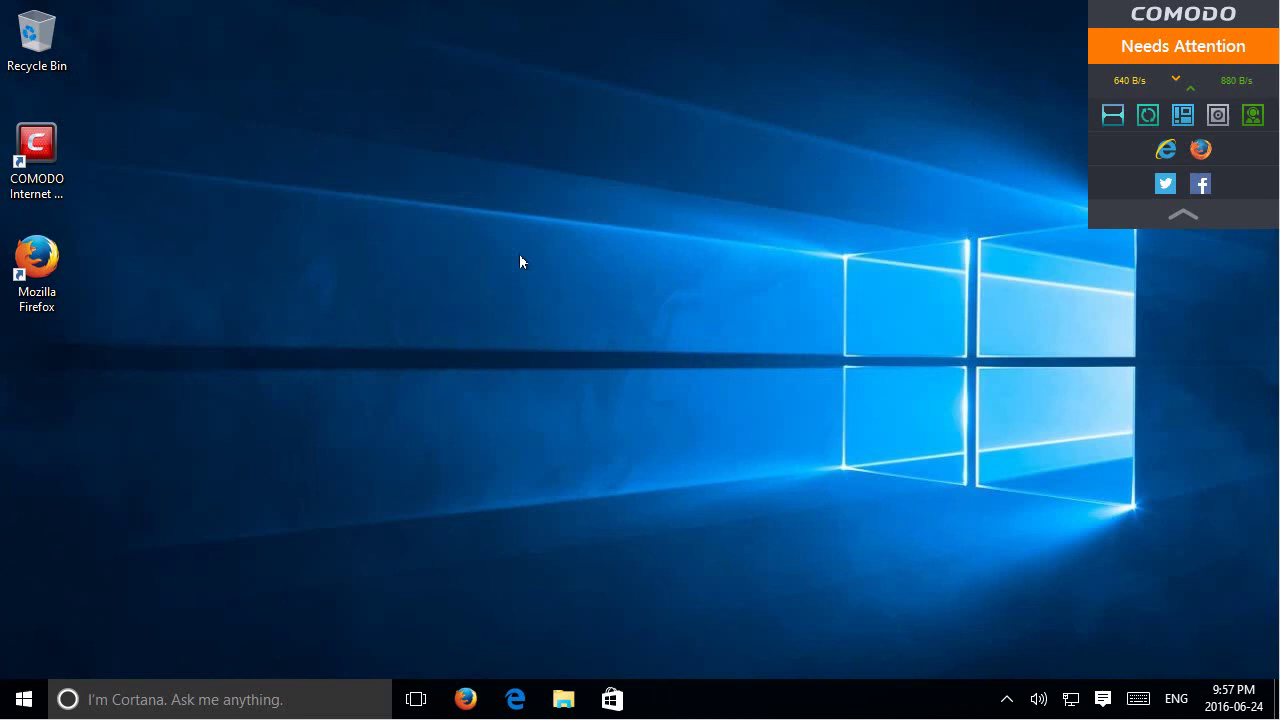
{"action": "left_click", "coordinate": [1181, 218]}
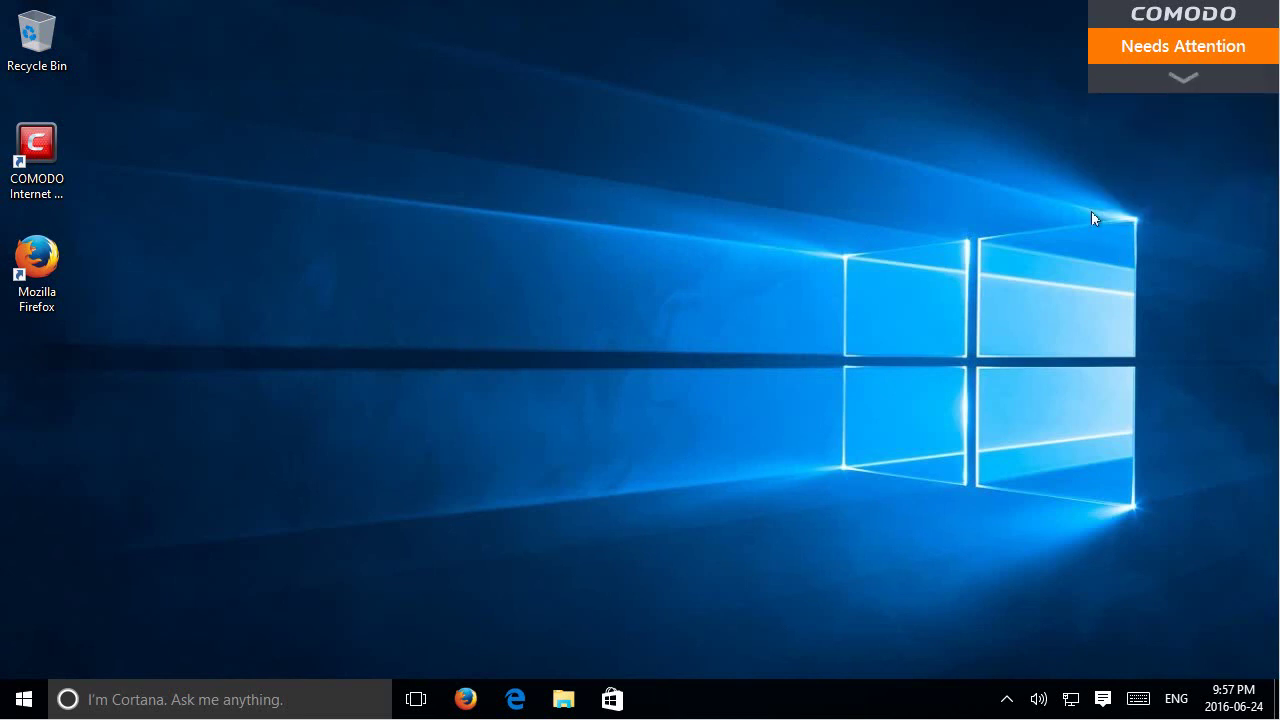